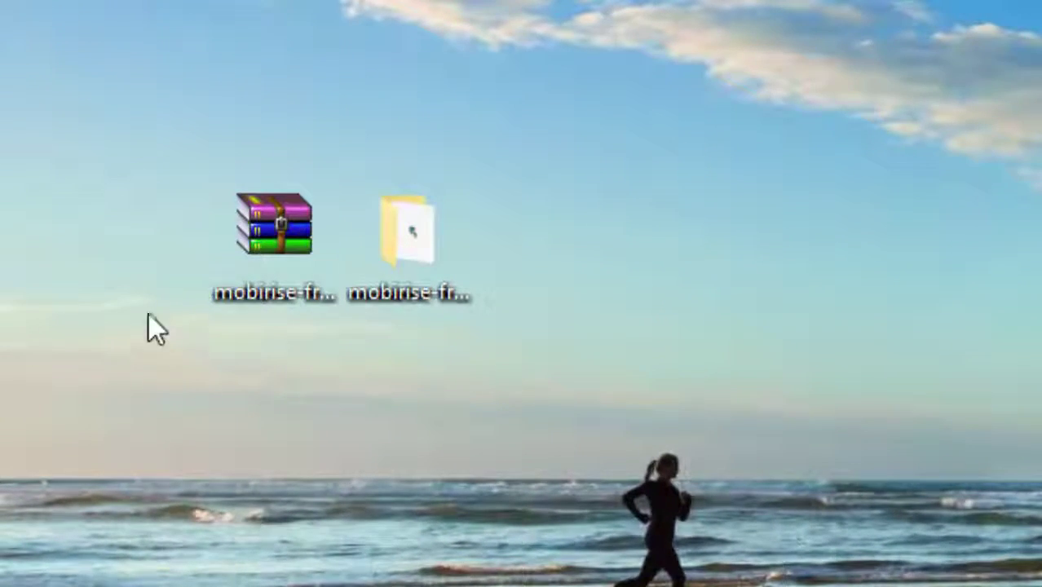
Step: Open the extracted mobirise-free-win folder and launch the Mobirise-setup installer
click(272, 232)
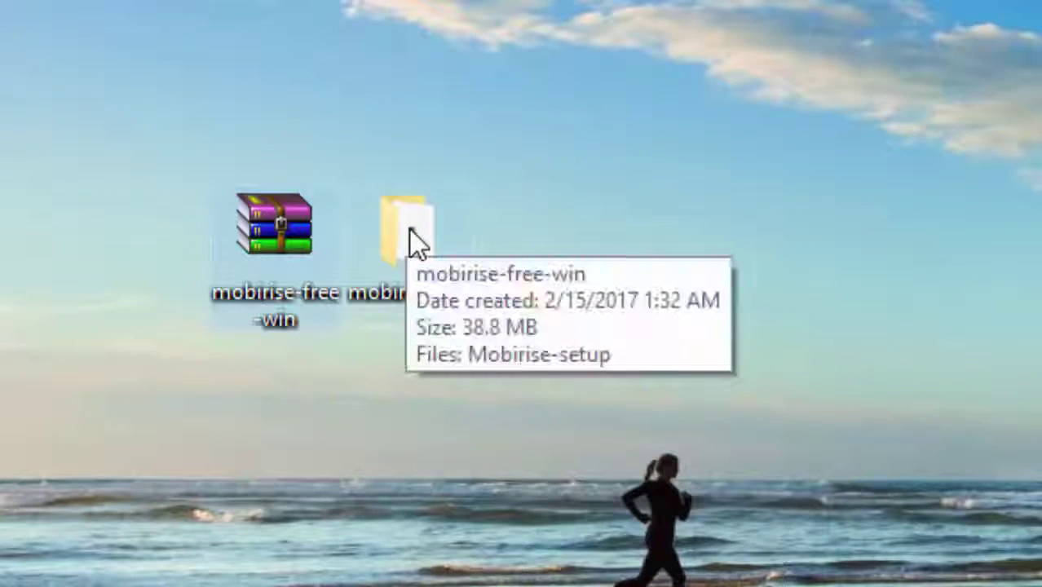
click(410, 235)
double_click(402, 241)
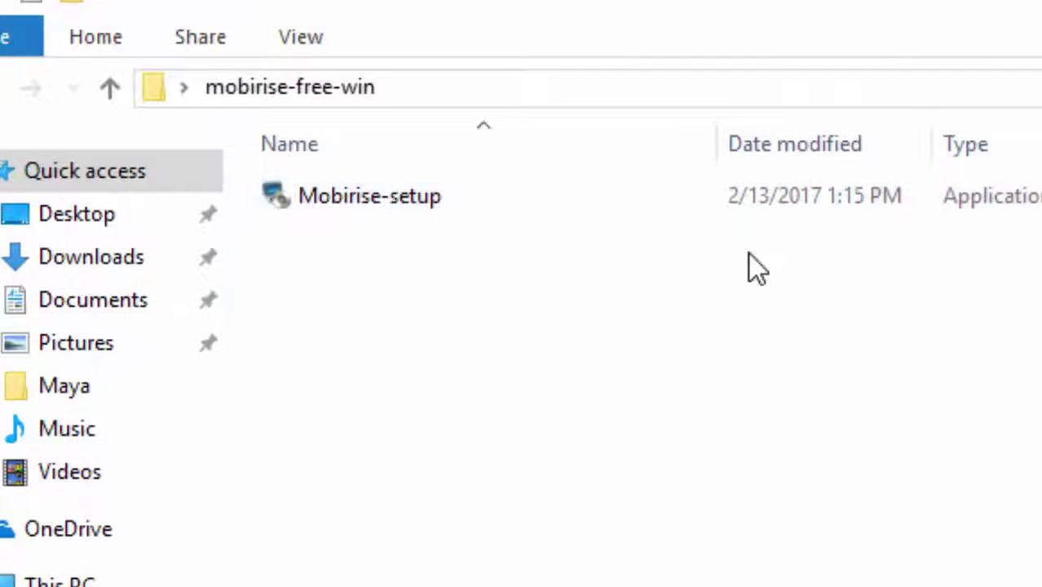
click(364, 206)
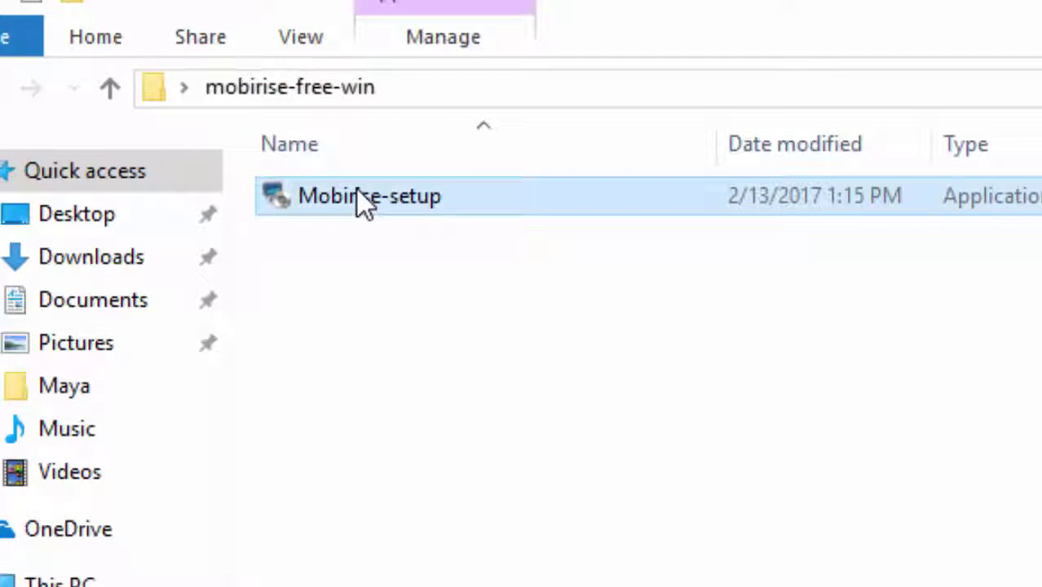
double_click(356, 187)
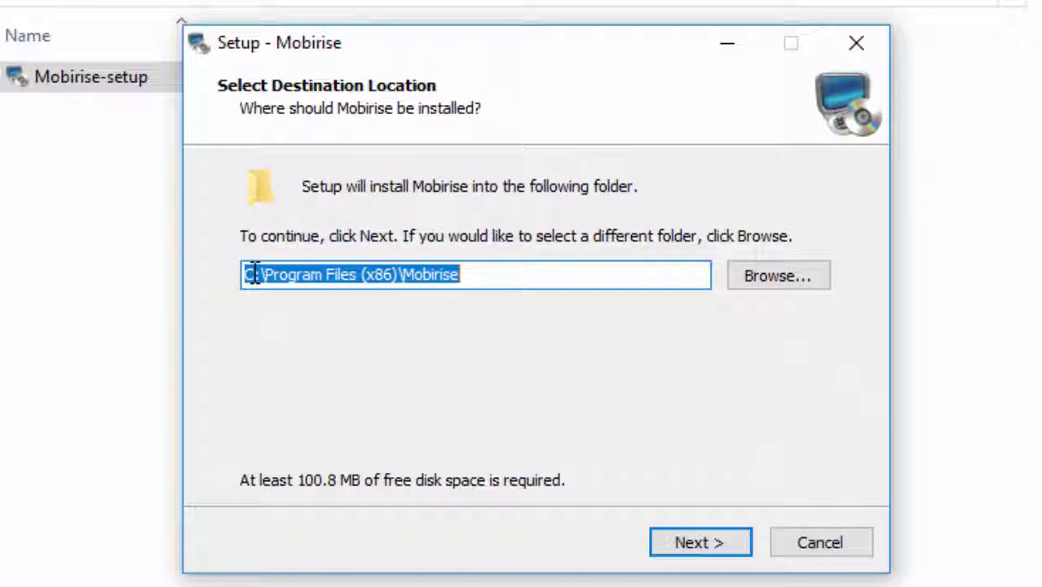
Step: Install Mobirise to the default folder C:\Program Files (x86)\Mobirise
click(730, 550)
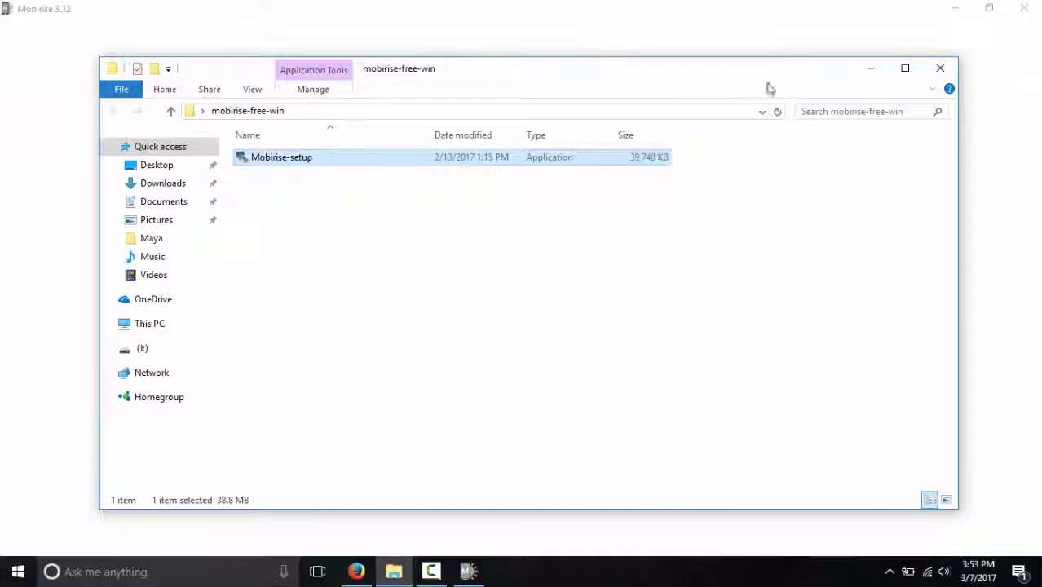
Step: Sign in to Mobirise with the account e-mail and password, and confirm the sign-in
click(878, 74)
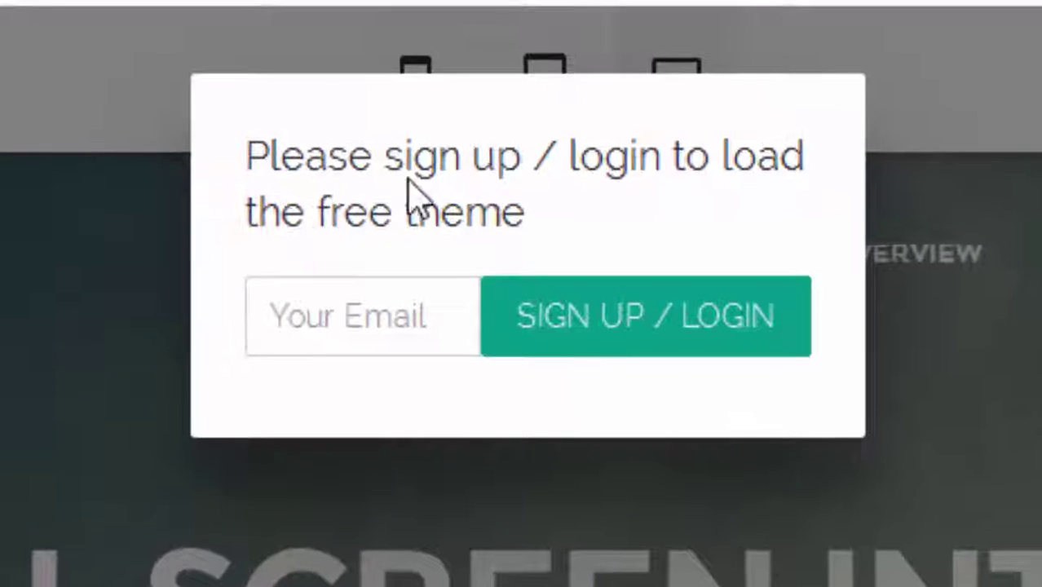
click(336, 307)
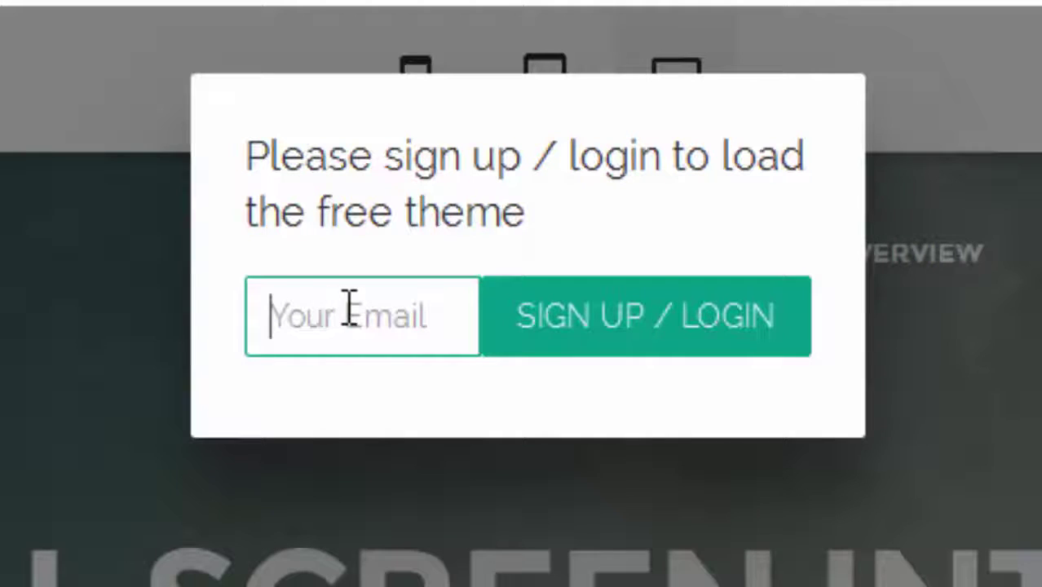
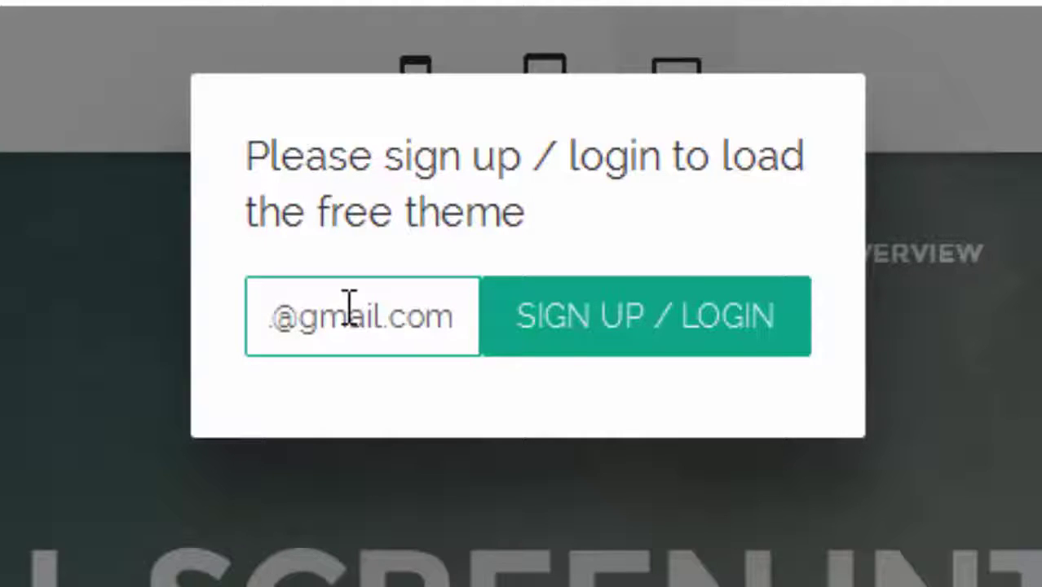
key(Return)
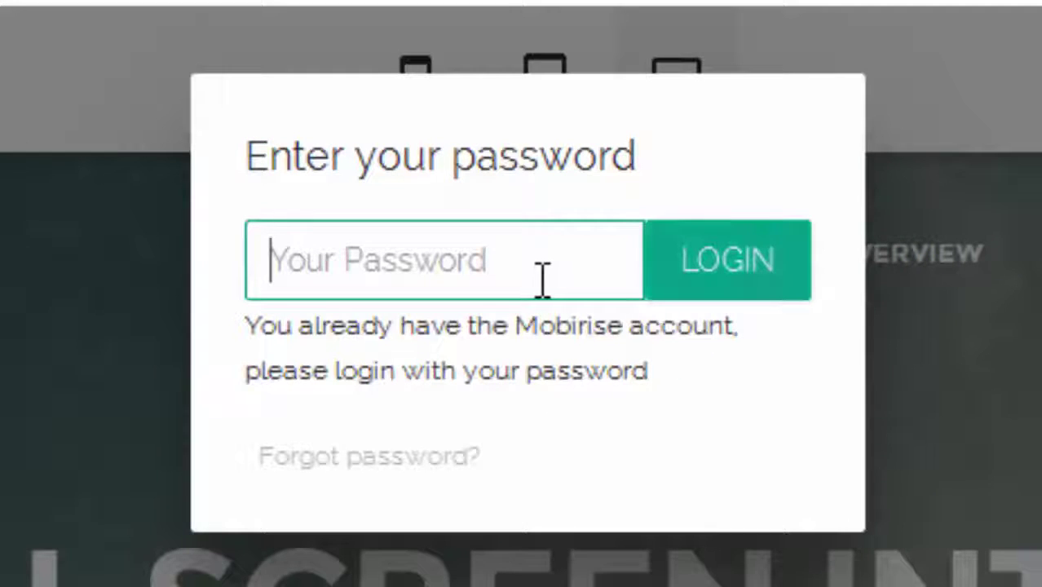
text(•••)
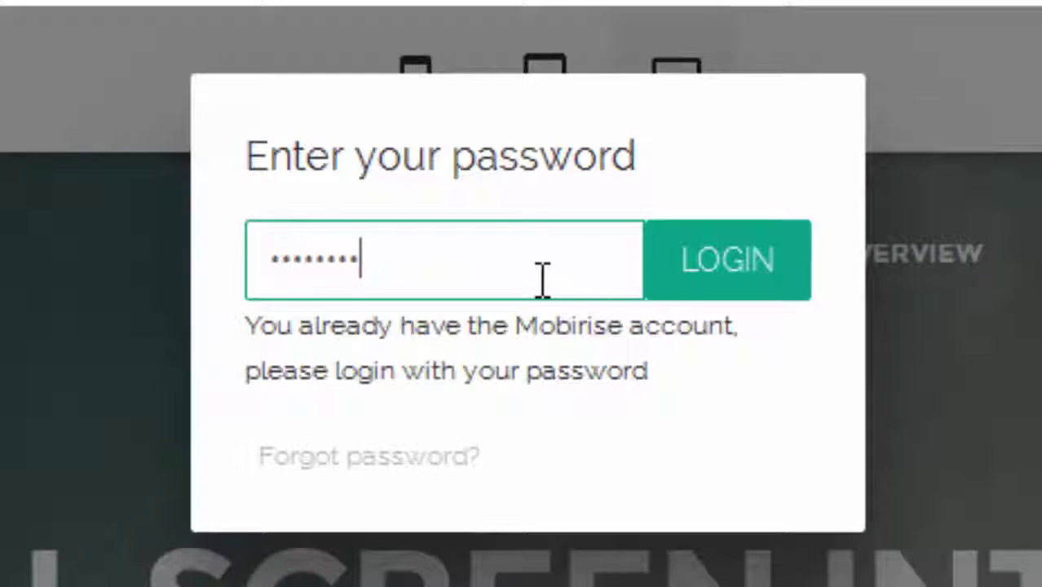
click(711, 269)
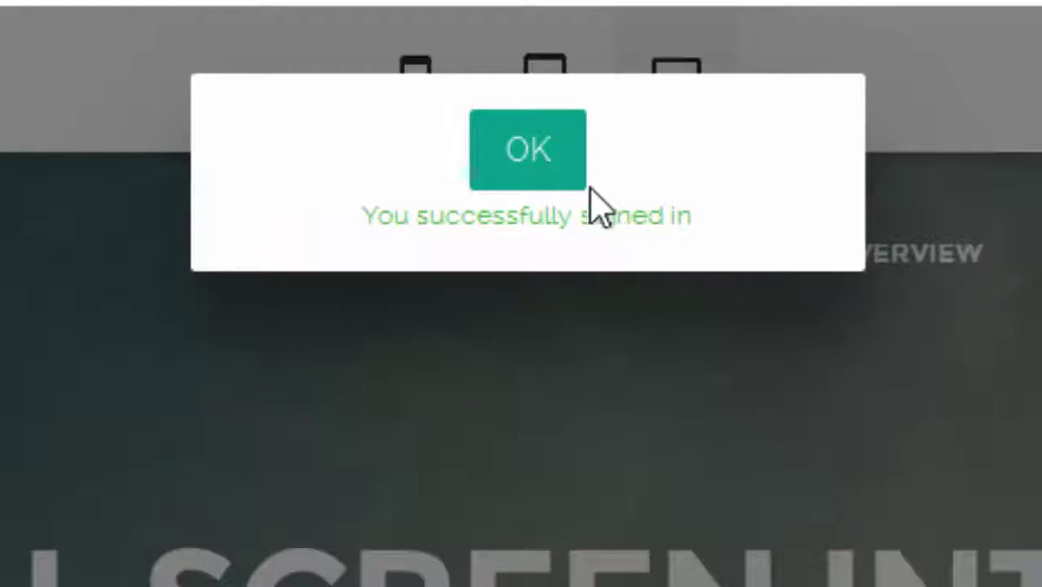
click(522, 162)
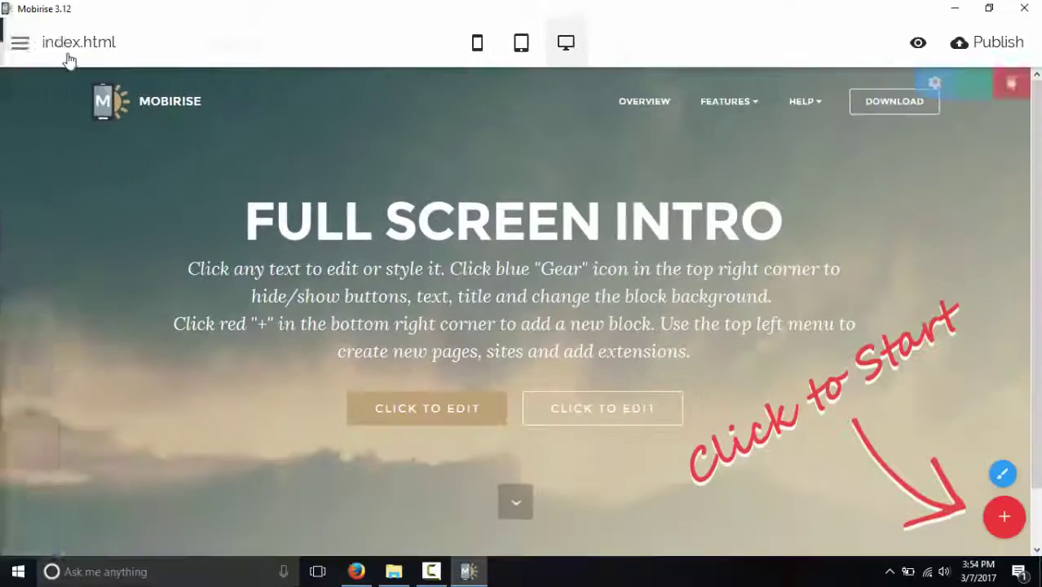
Step: Open Extensions & Themes from the main side menu and browse the list
click(20, 42)
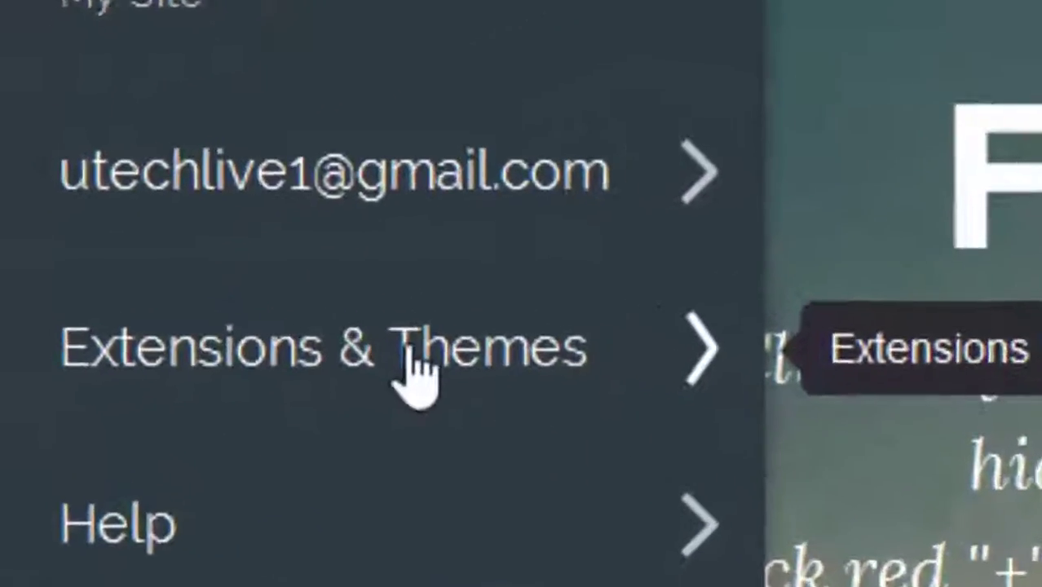
click(402, 355)
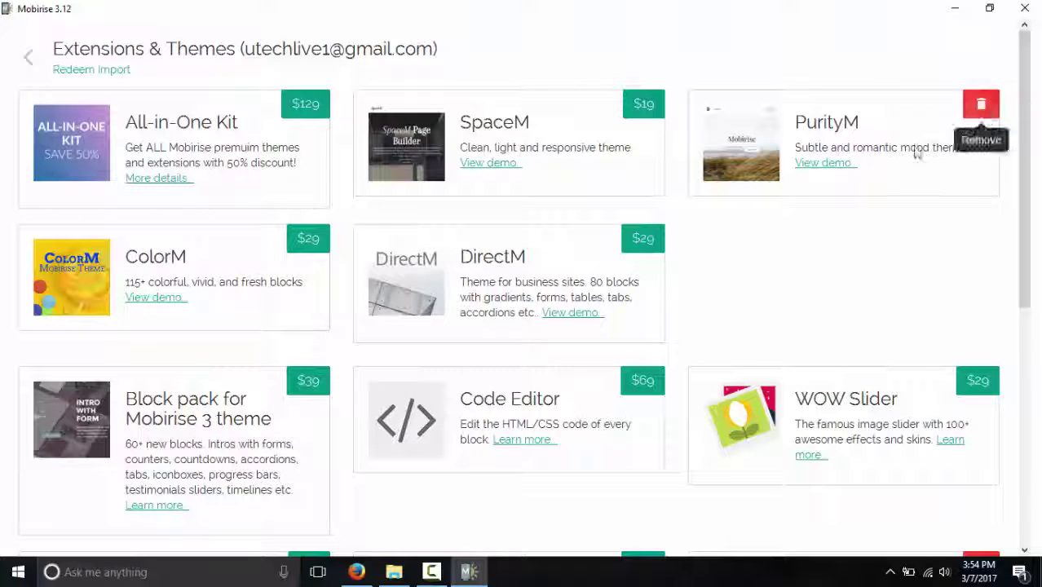
scroll(816, 184, down, 3)
scroll(408, 404, down, 3)
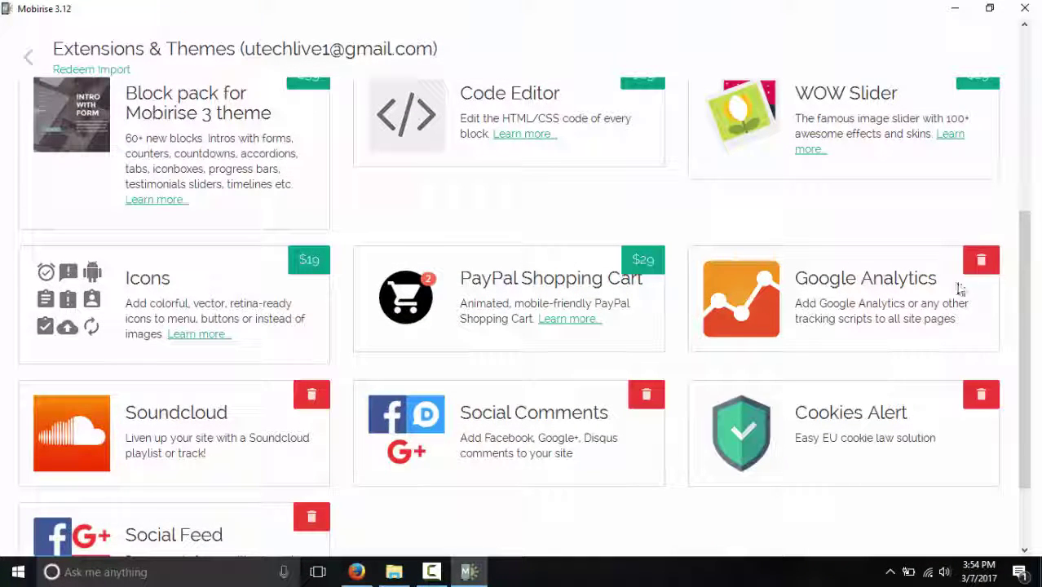
scroll(322, 469, down, 2)
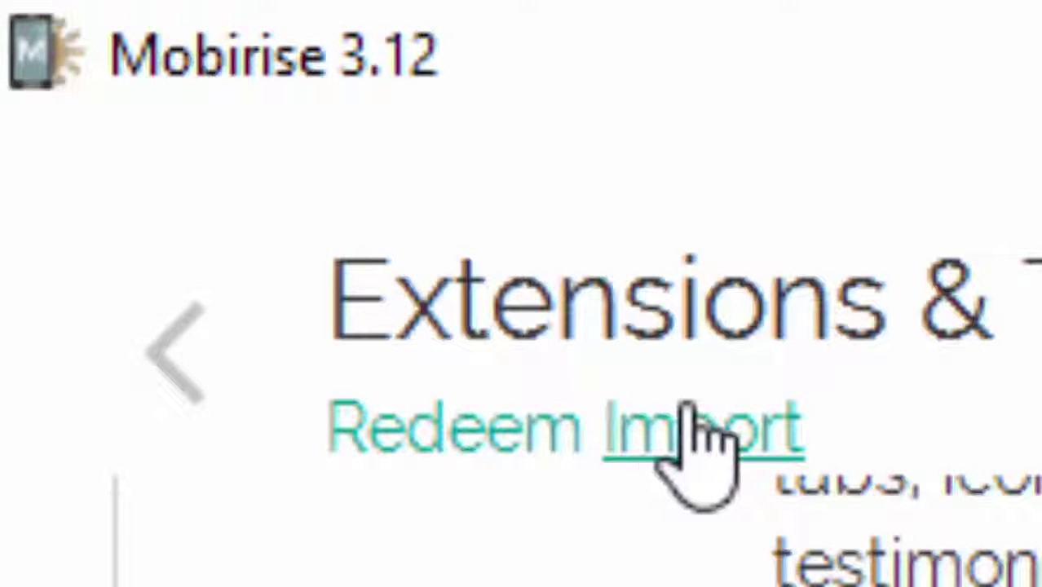
Step: Cancel an extension package import and return to the site editor
click(730, 451)
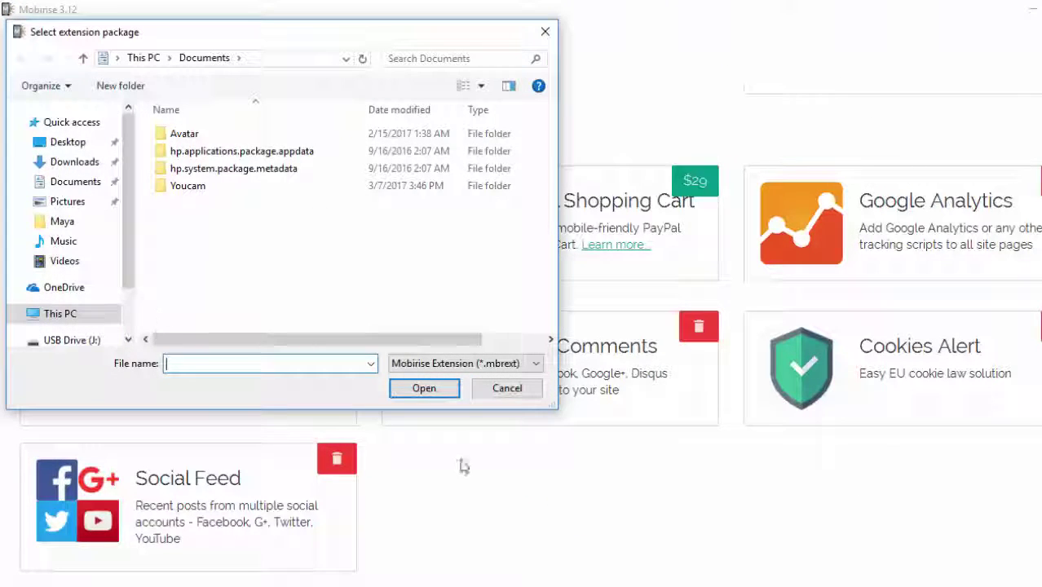
click(507, 390)
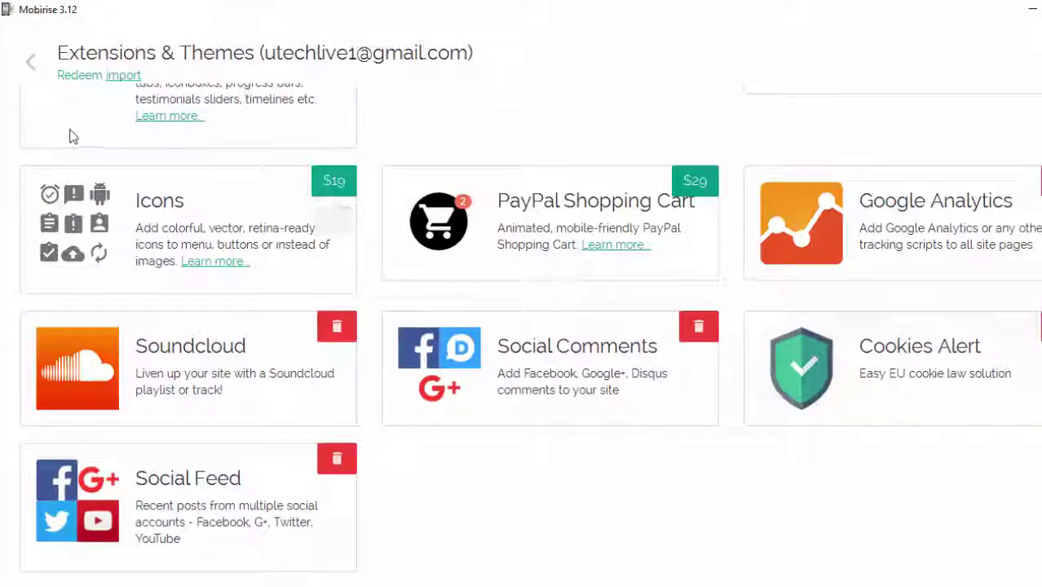
click(31, 62)
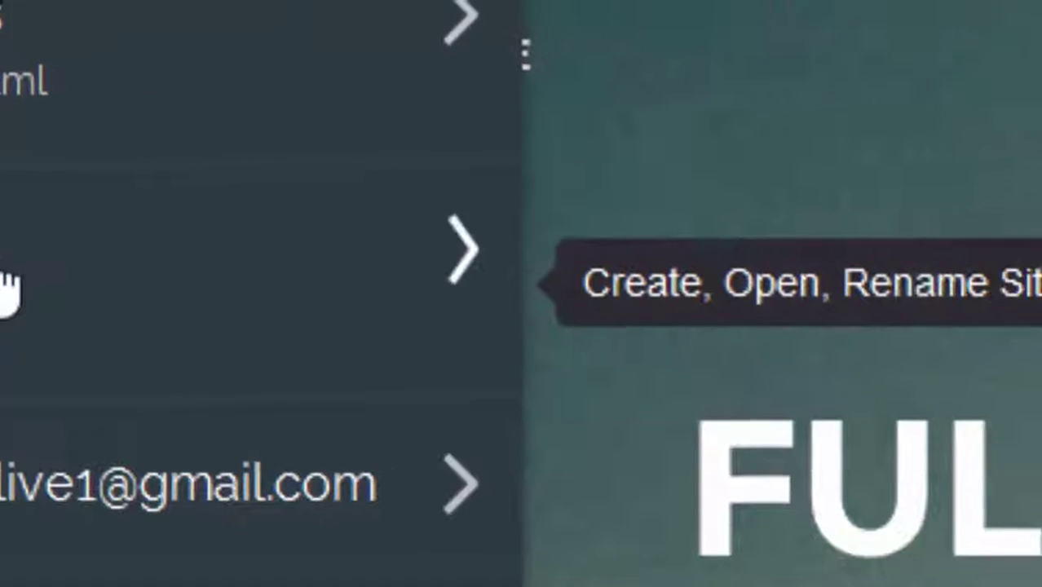
Step: Create a new site, My Site1, using the Mobirise theme
click(326, 237)
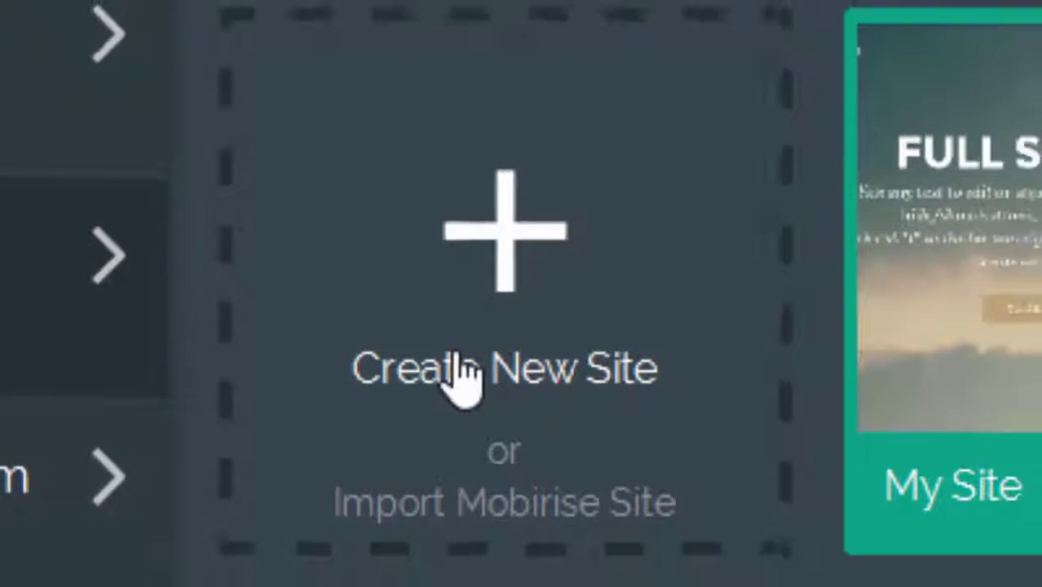
click(498, 390)
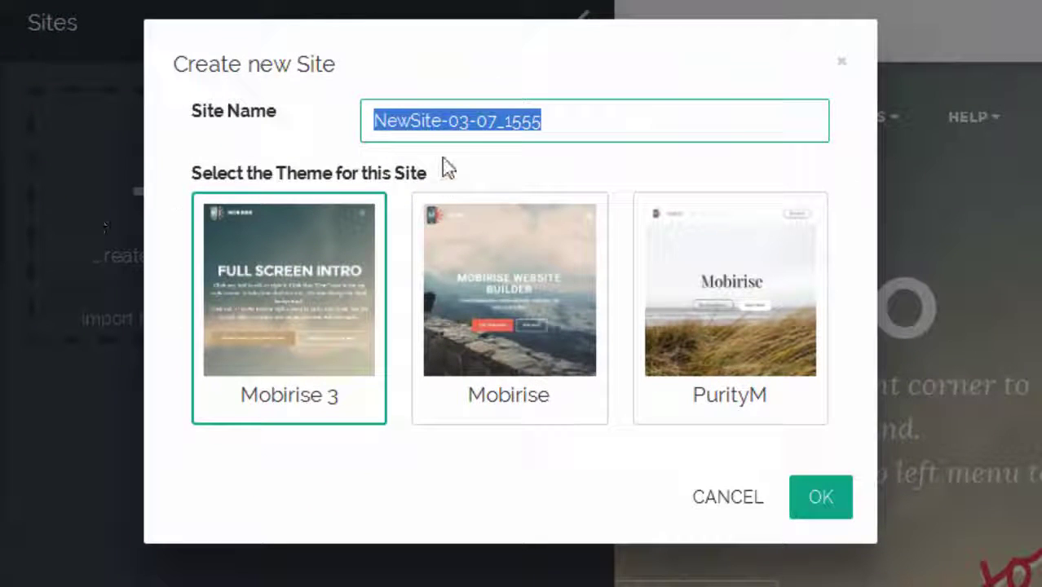
text(My Site1)
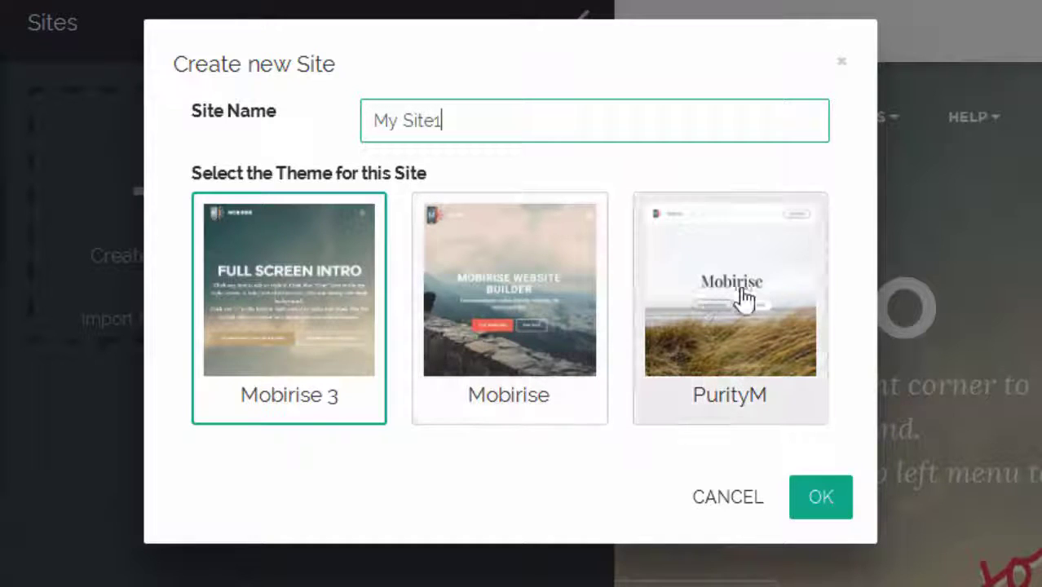
click(498, 334)
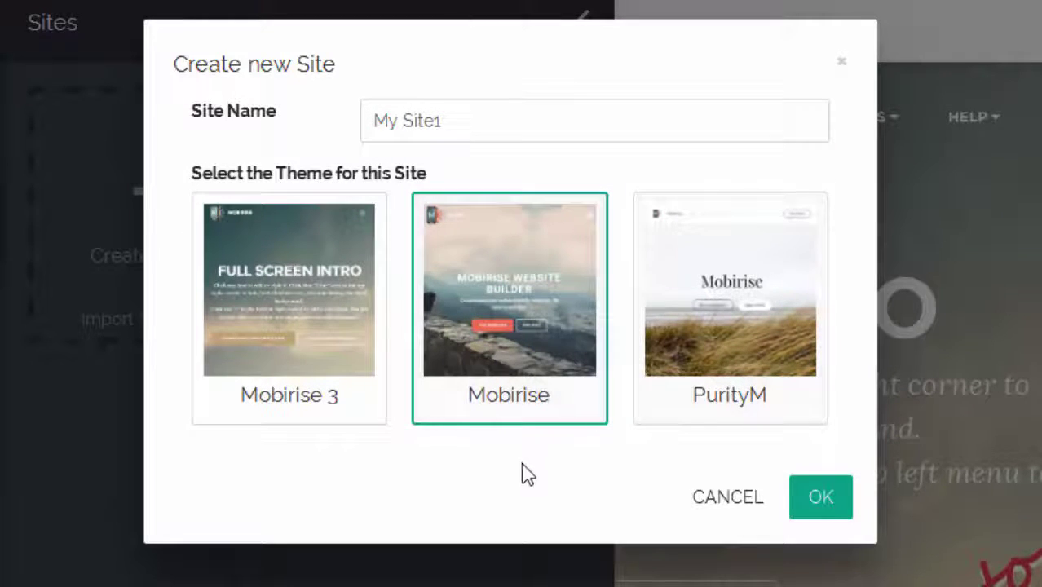
click(807, 495)
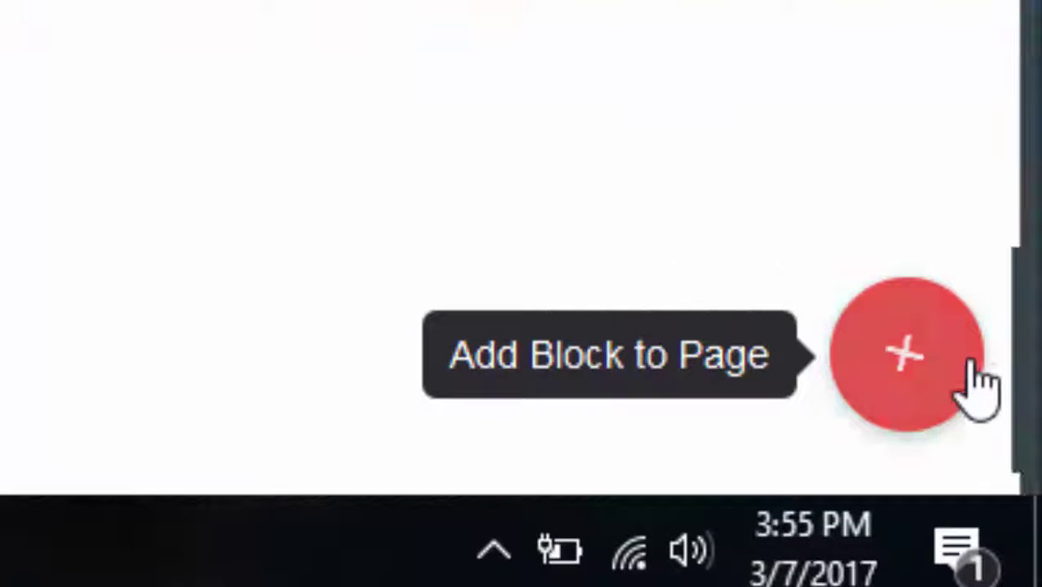
Step: Add a menu bar, full-screen header, intro block and image slider to the page
click(910, 359)
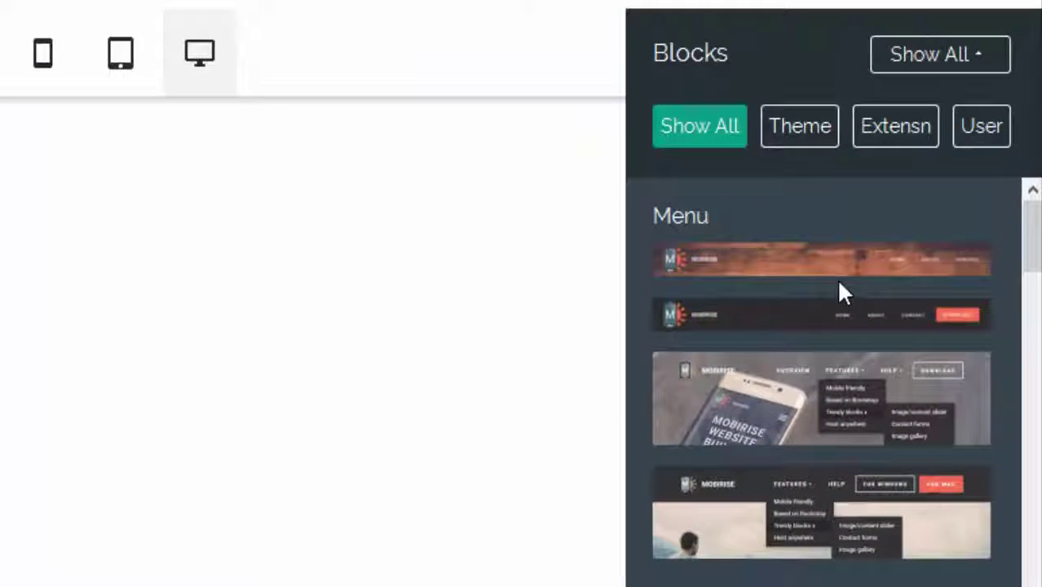
drag(840, 283, 98, 207)
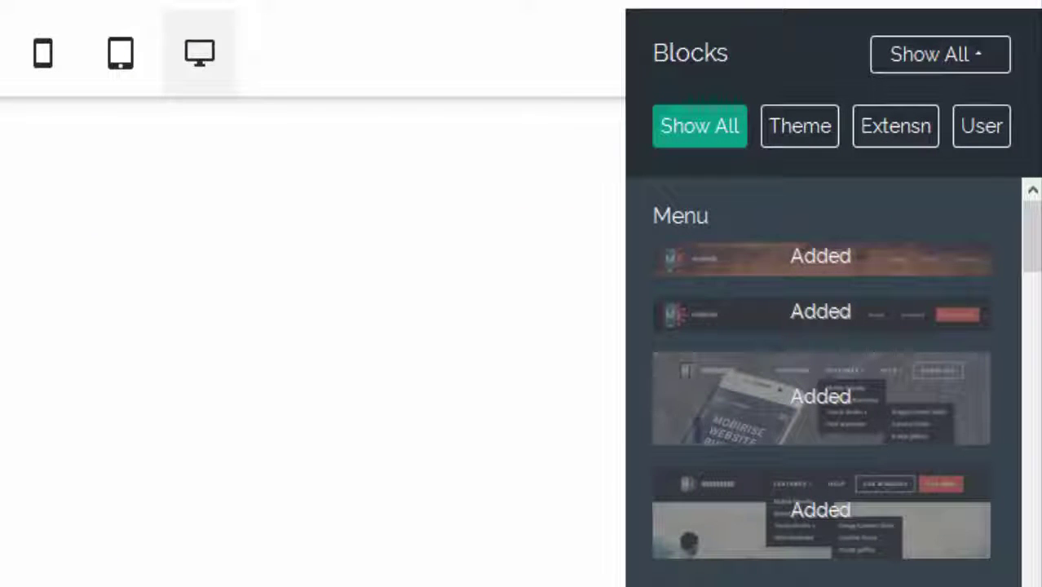
drag(821, 586, 66, 392)
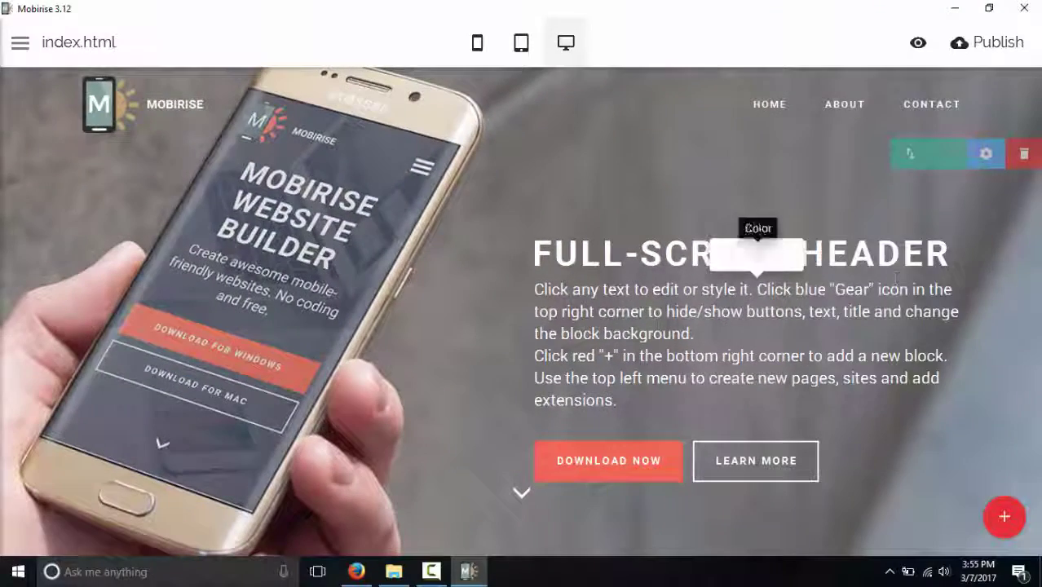
click(1005, 516)
scroll(951, 408, down, 5)
scroll(933, 349, down, 1)
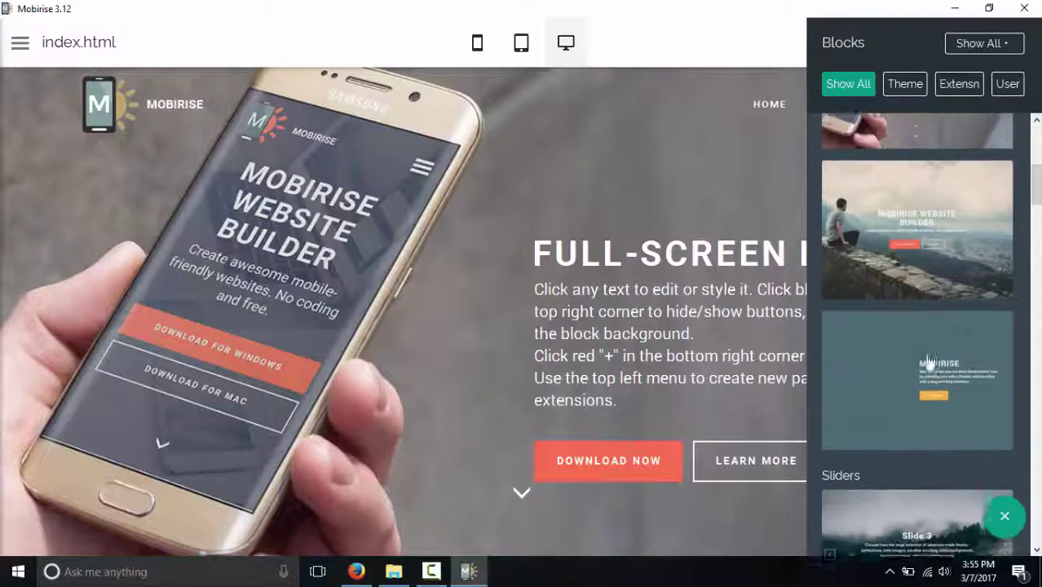
drag(930, 342, 540, 554)
scroll(864, 424, down, 3)
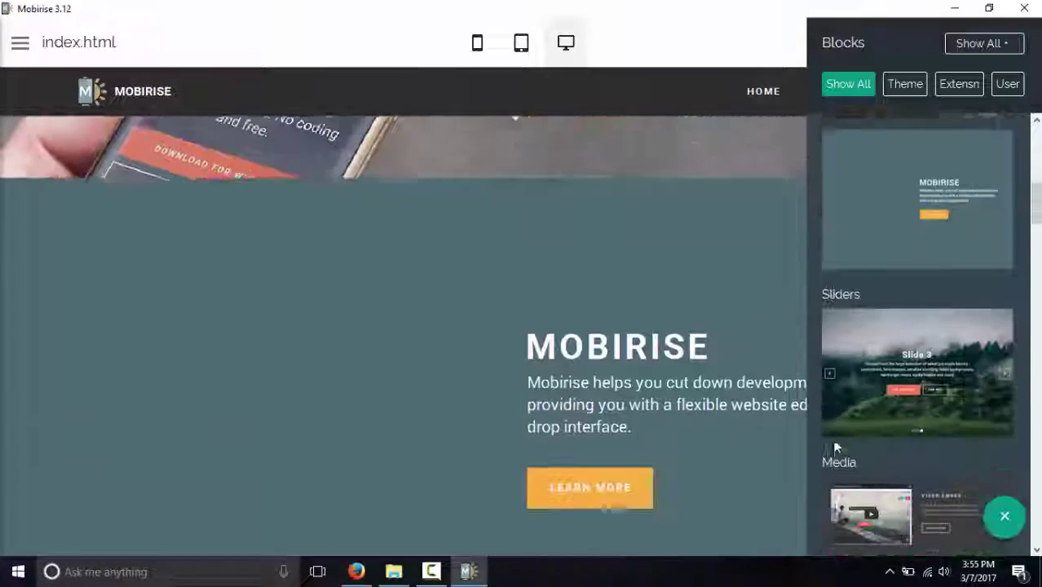
drag(913, 340, 562, 557)
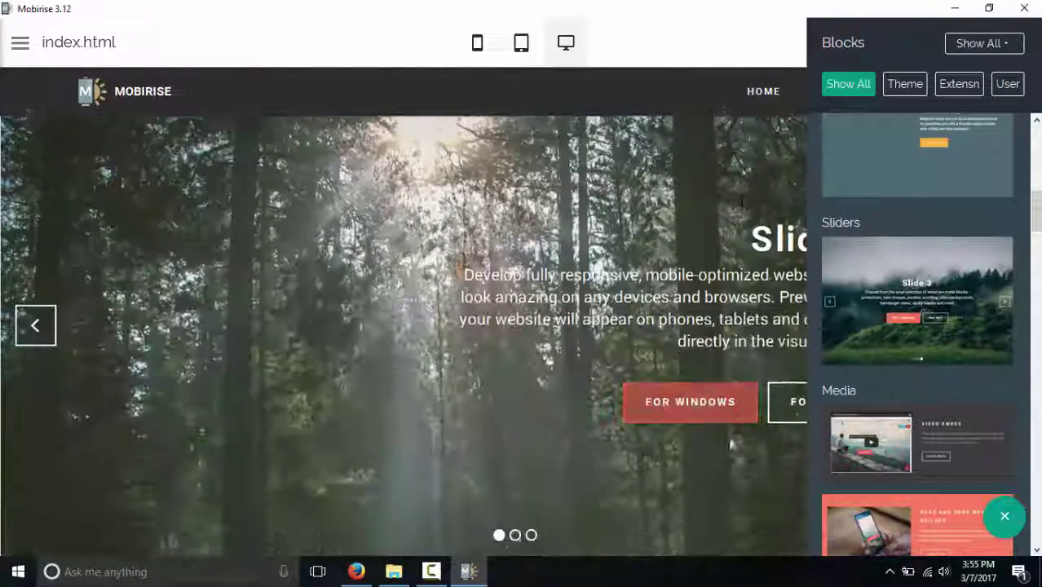
click(49, 329)
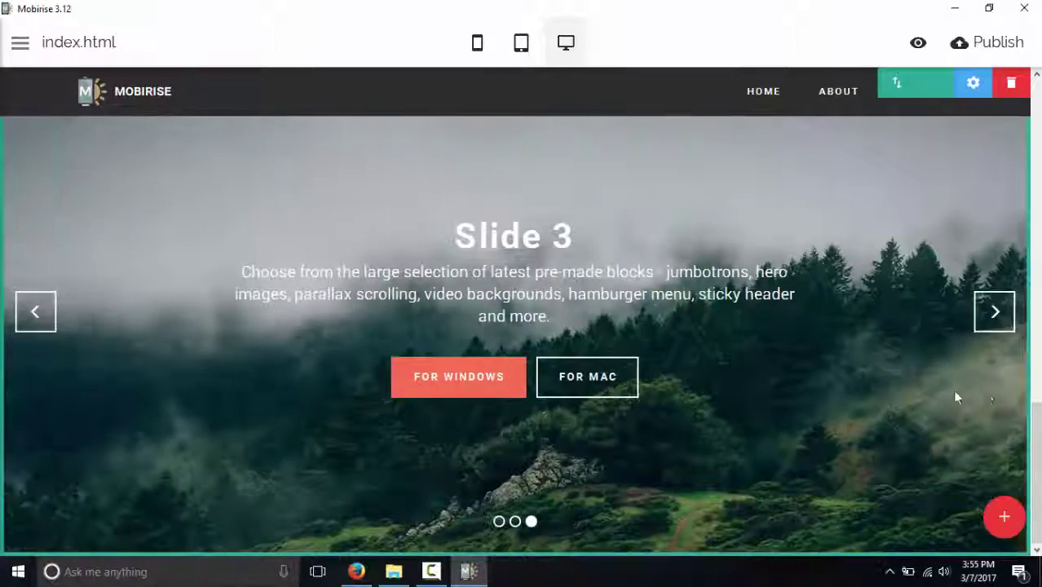
Step: Add a map footer and a copyright footer at the bottom of the page
click(1003, 514)
scroll(964, 423, down, 10)
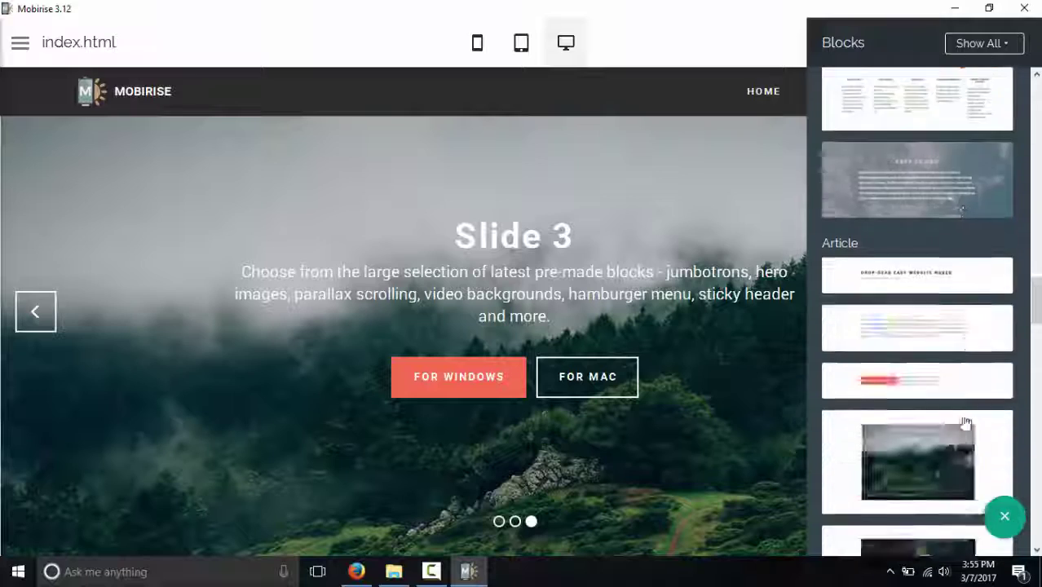
scroll(963, 422, down, 5)
drag(937, 393, 658, 549)
drag(887, 477, 683, 544)
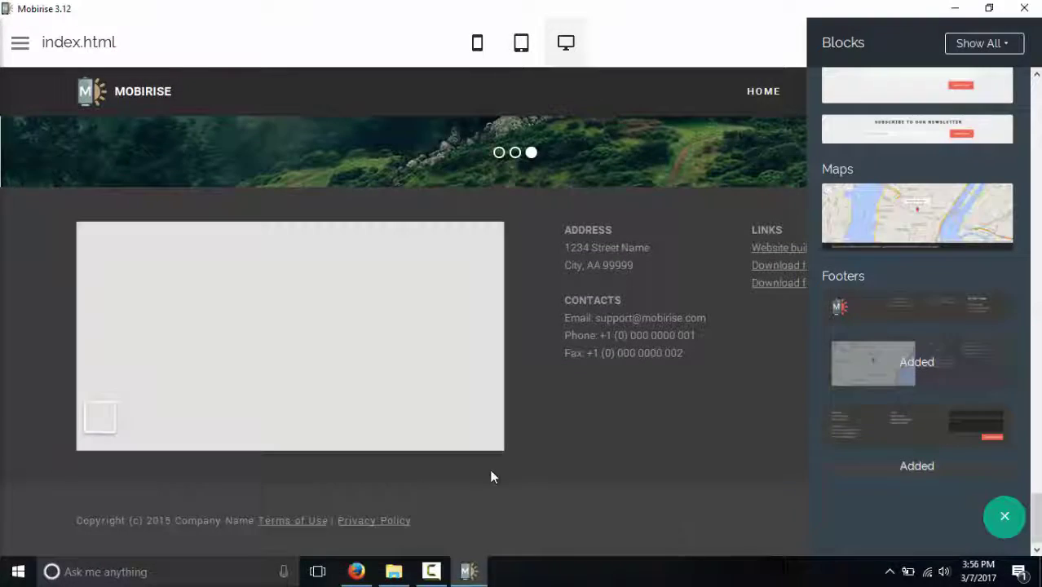
click(569, 483)
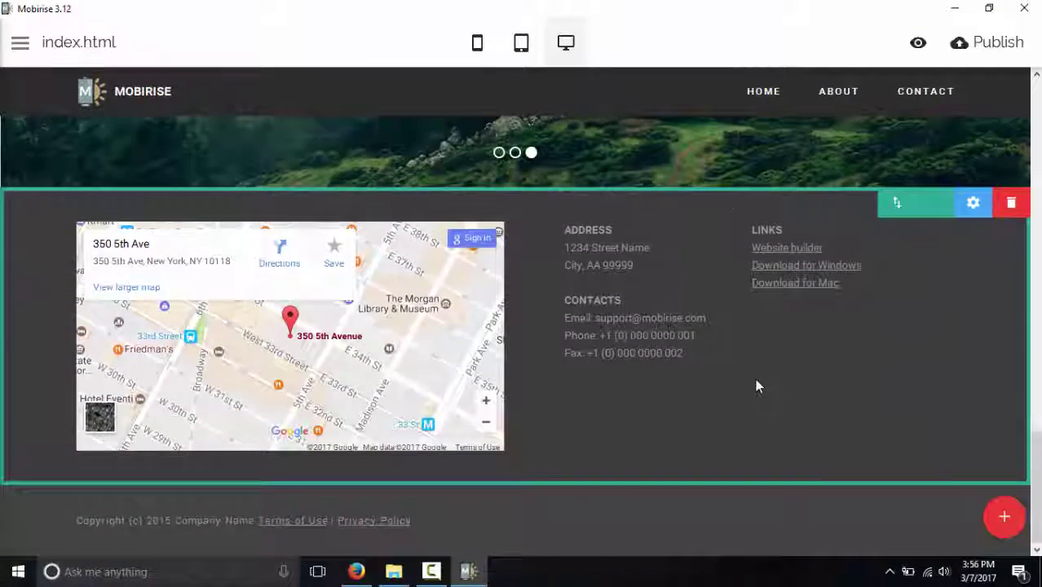
scroll(720, 354, up, 10)
scroll(689, 342, up, 3)
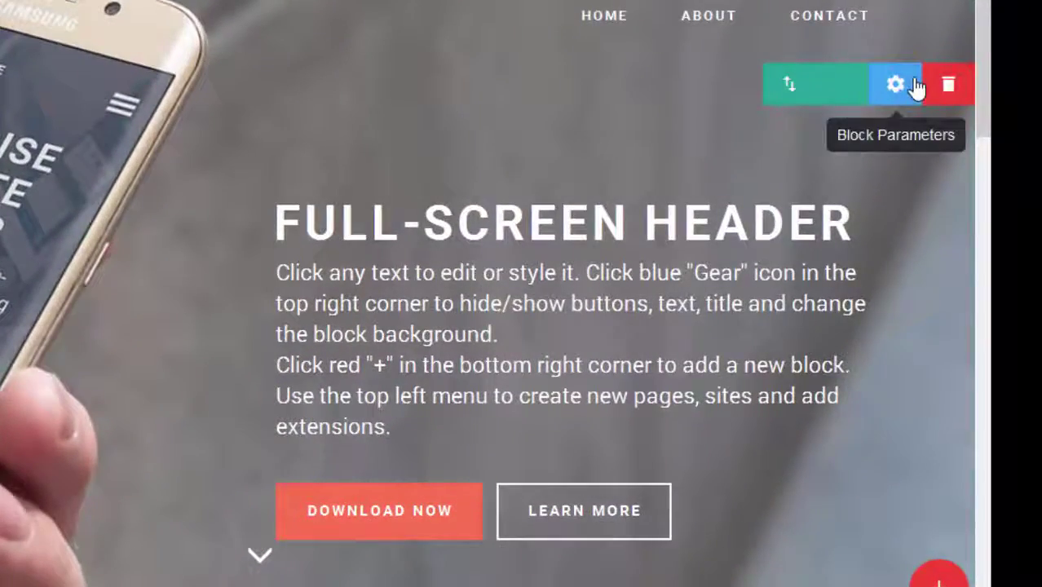
click(915, 102)
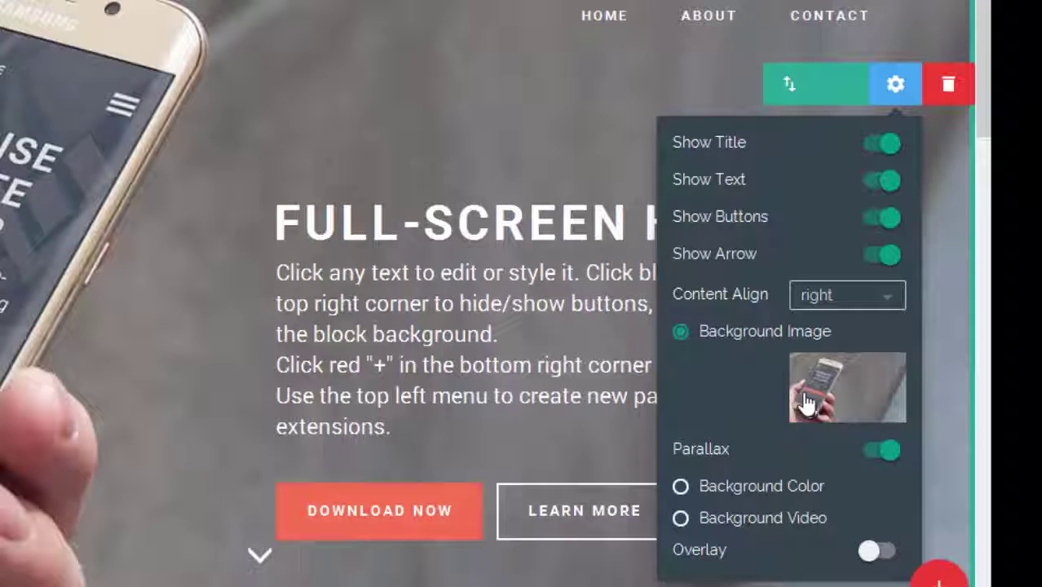
click(52, 146)
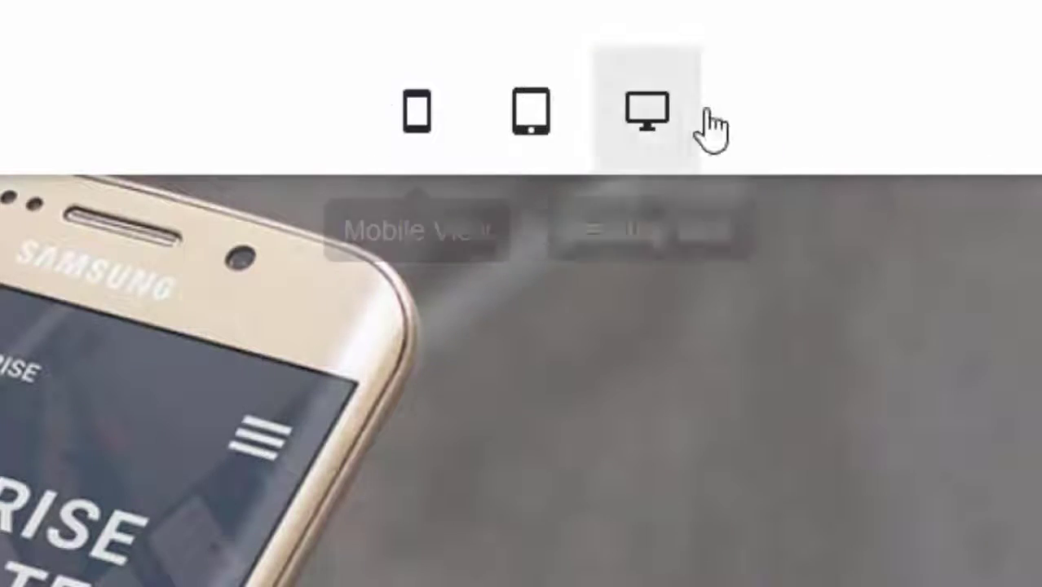
click(521, 148)
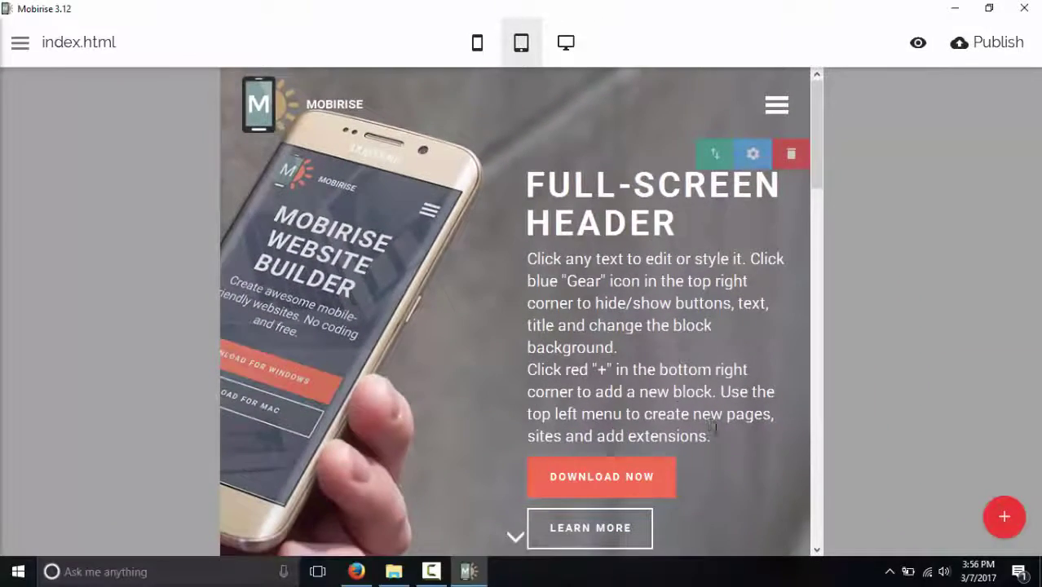
click(477, 48)
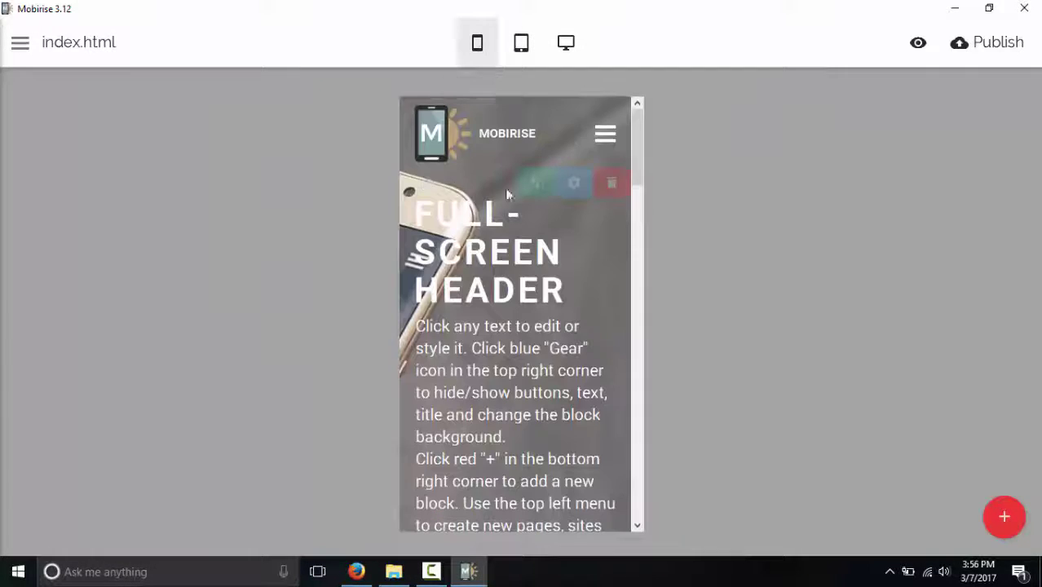
scroll(561, 381, down, 15)
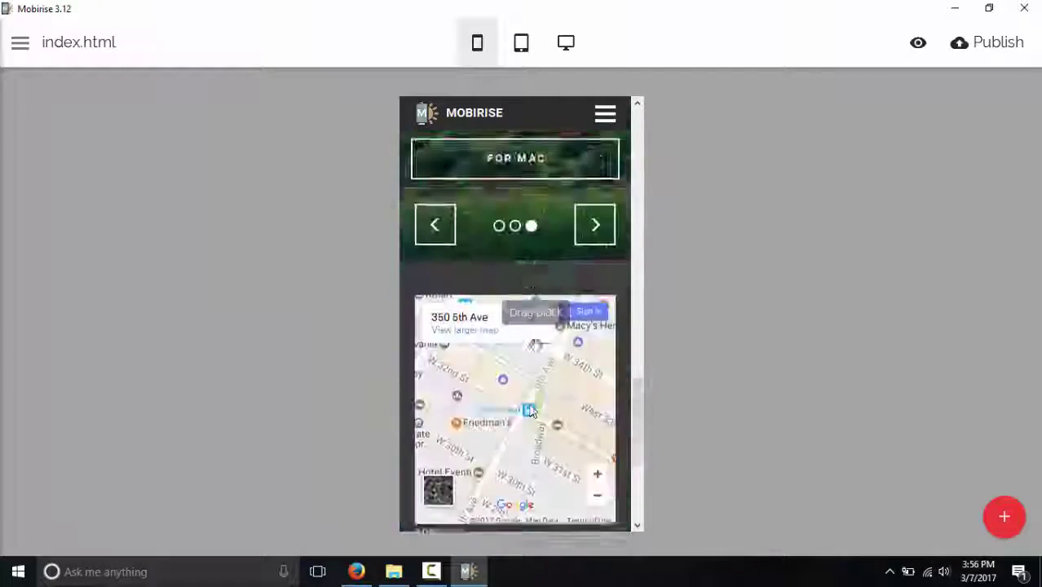
click(565, 45)
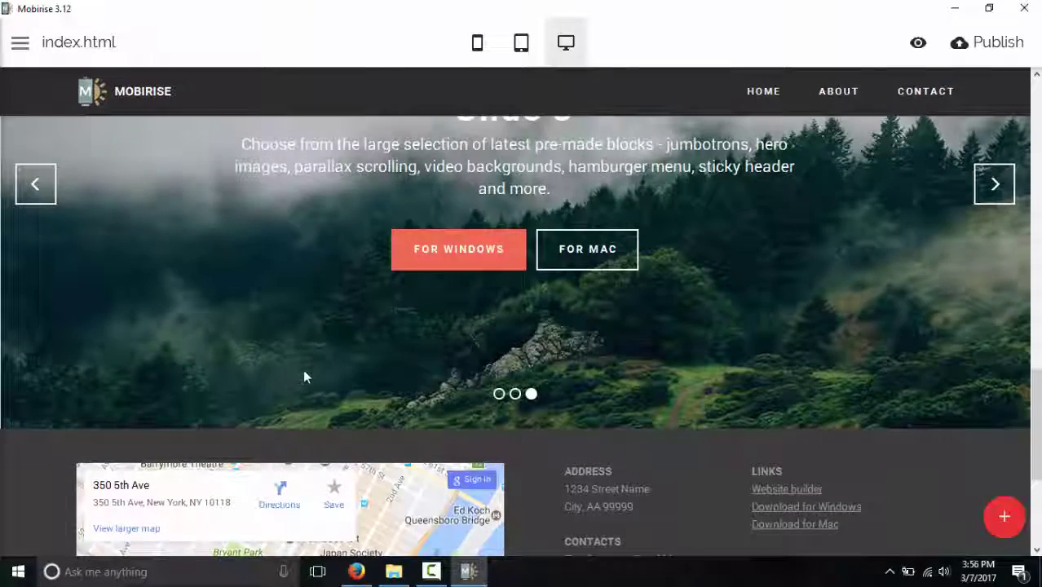
scroll(306, 366, down, 2)
scroll(629, 260, up, 2)
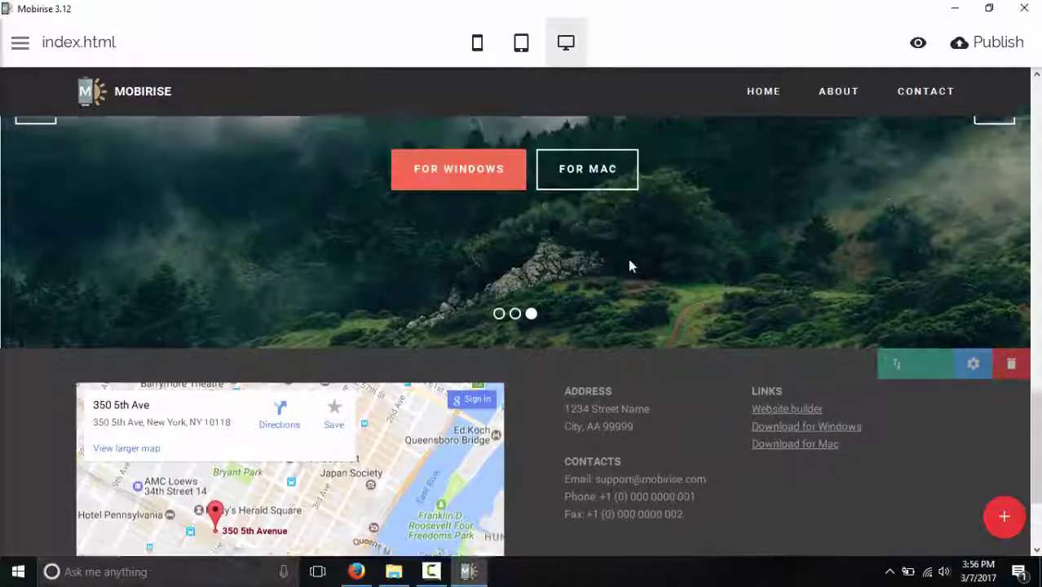